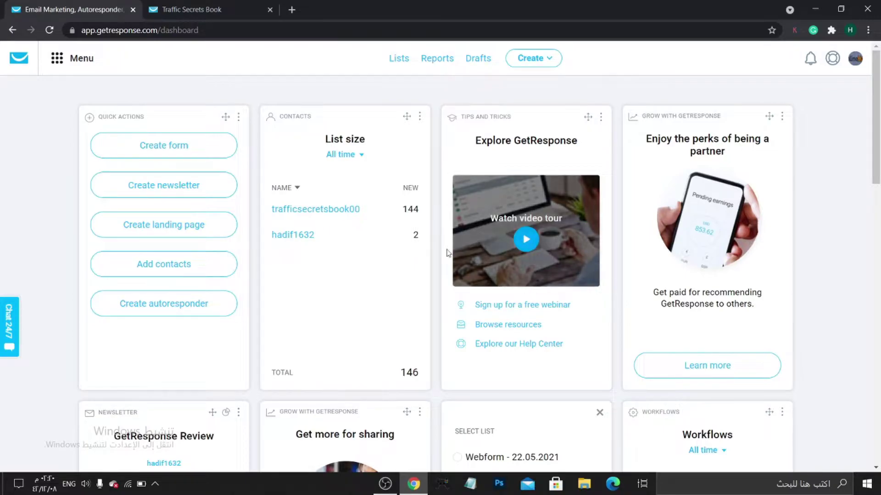
From the Lists page, add an empty contact list named youtube_test_12345.
click(89, 62)
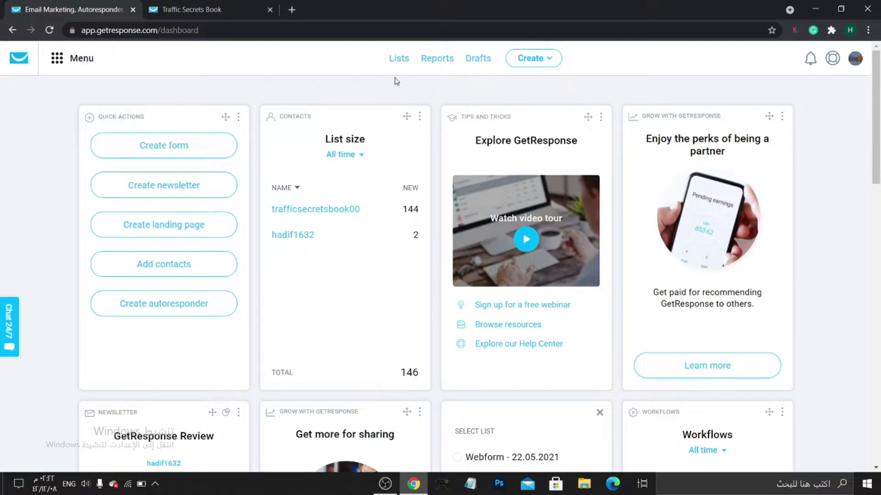
click(396, 62)
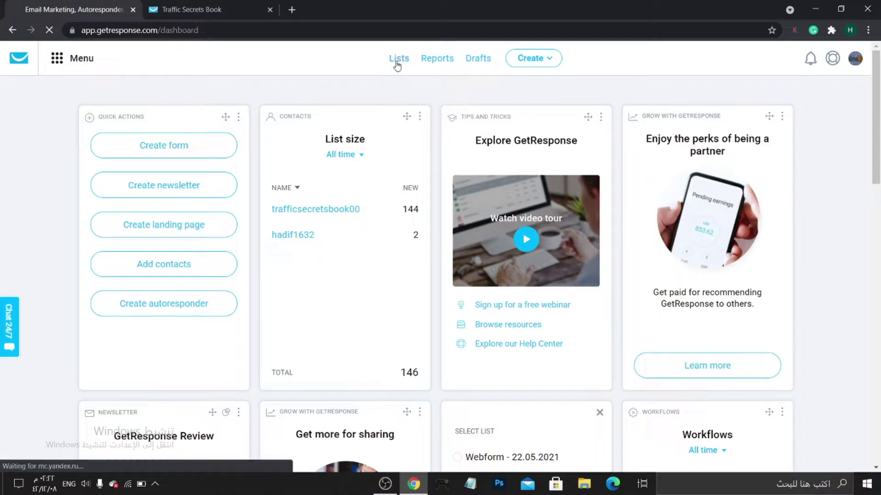
click(696, 176)
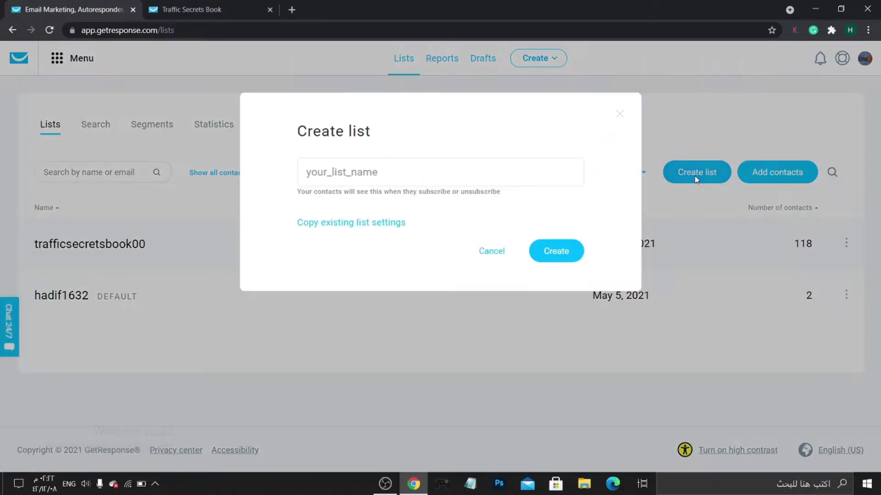
click(489, 179)
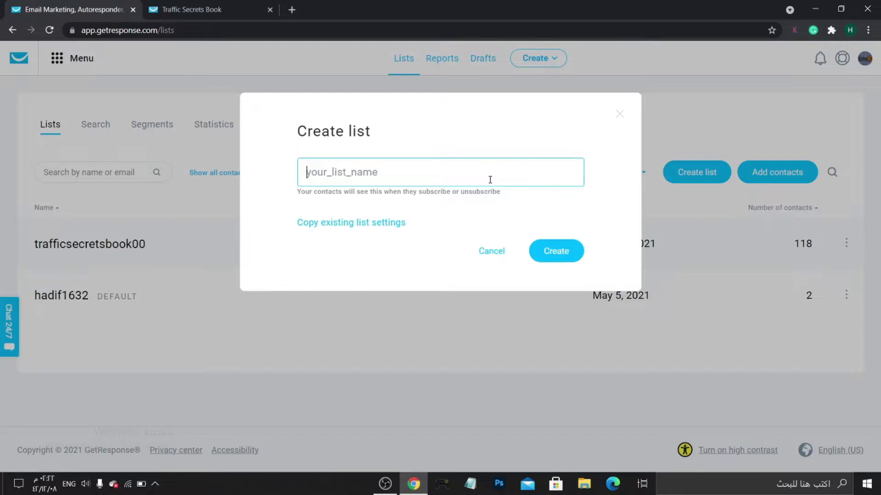
text(AS)
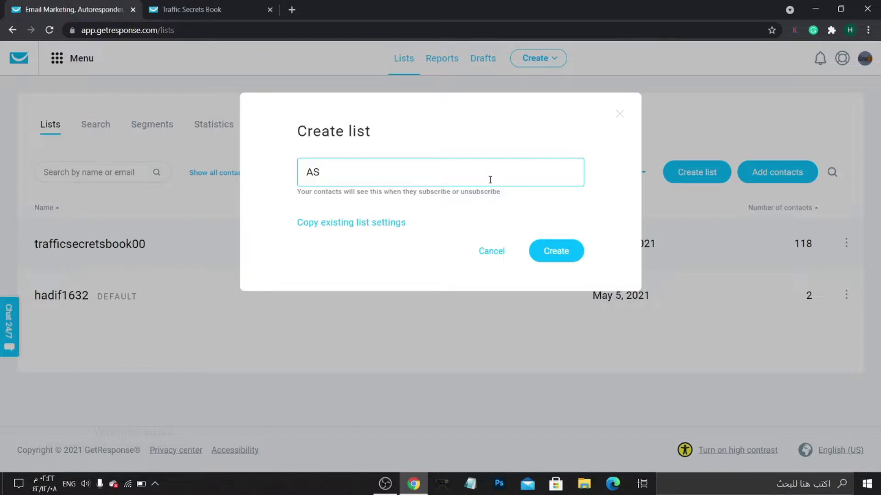
key(BackSpace)
key(BackSpace)
text(anf)
key(BackSpace)
text(ddfdf)
key(BackSpace)
key(BackSpace)
key(BackSpace)
key(BackSpace)
key(BackSpace)
key(BackSpace)
key(BackSpace)
key(BackSpace)
text(youtube_test_123)
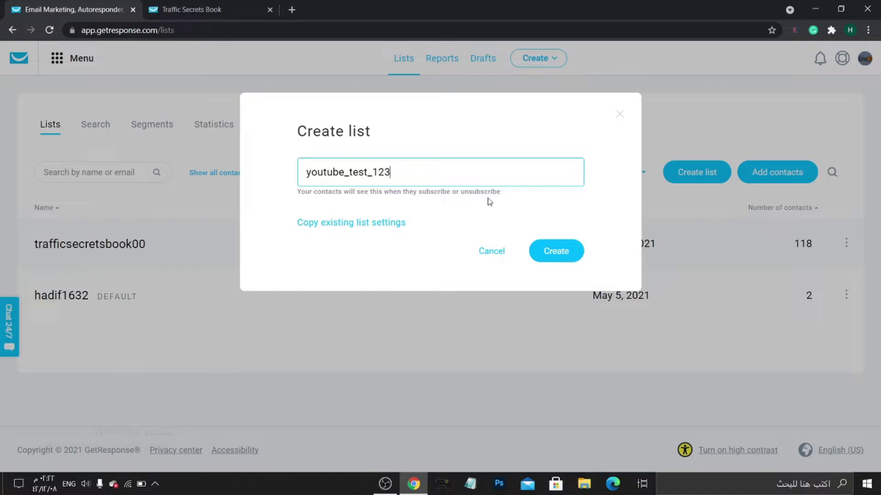
text(45)
click(579, 250)
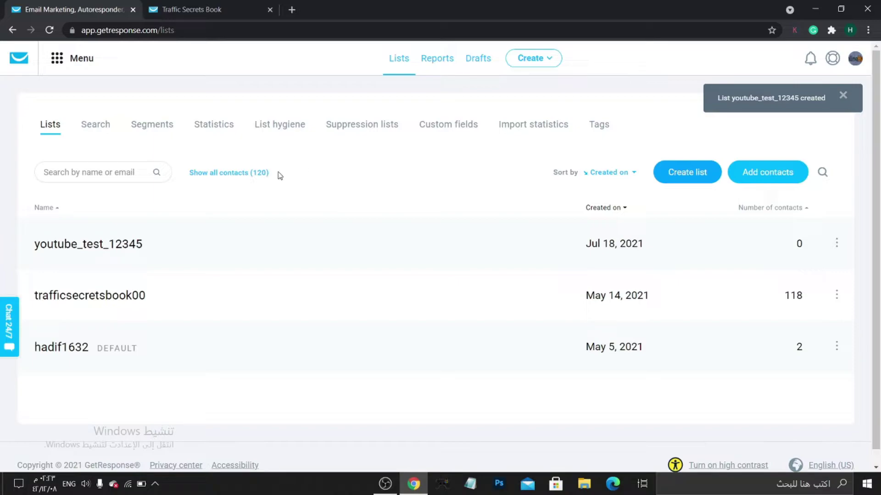
Go to Autoresponders and start a new untitled autoresponder draft.
click(83, 63)
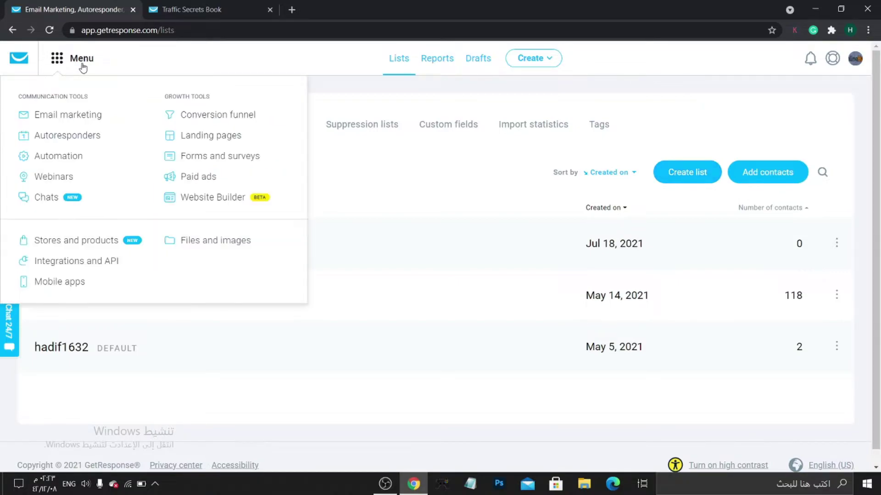
click(61, 139)
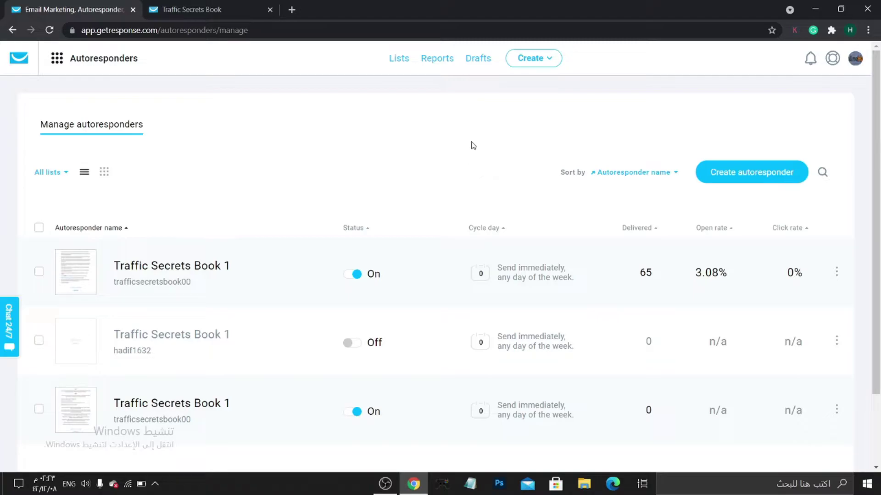
click(739, 182)
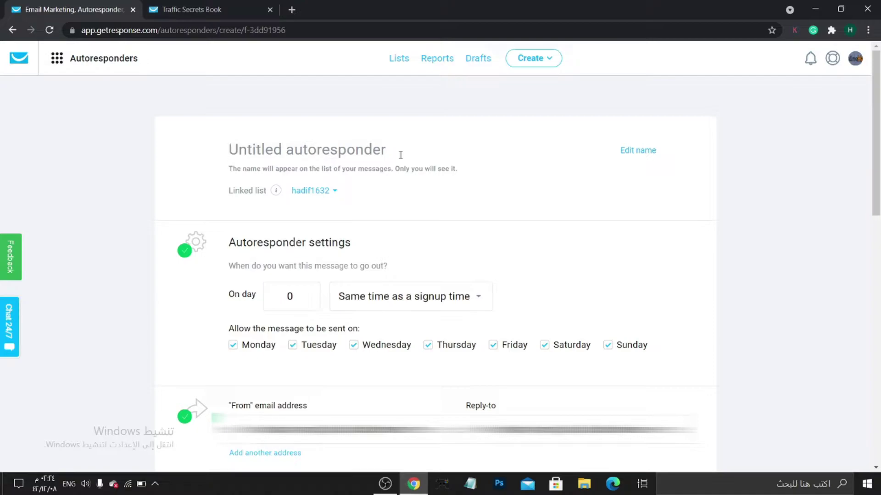
Name the autoresponder 'Free Book' and choose youtube_test_12345 as its linked list.
text(Fr)
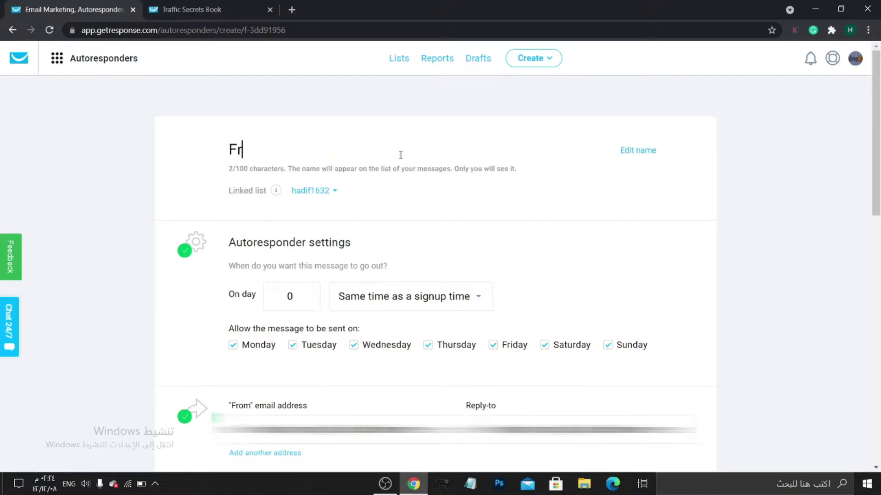
text(ee Book)
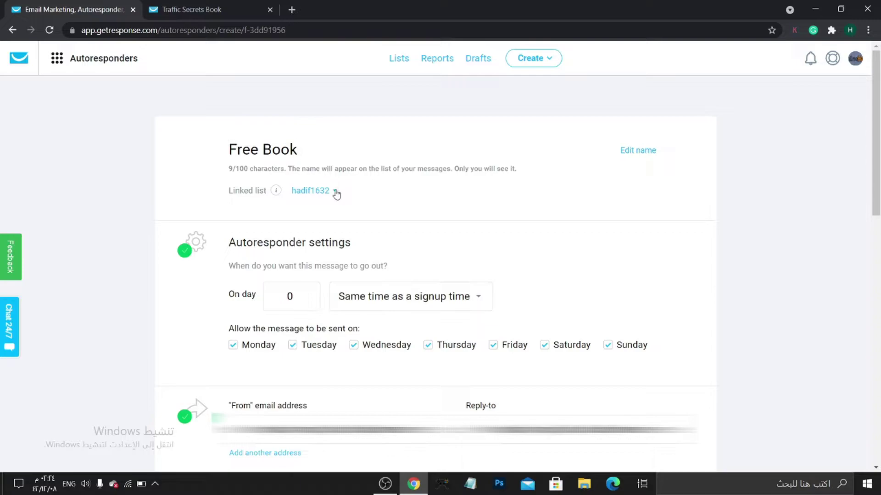
click(335, 191)
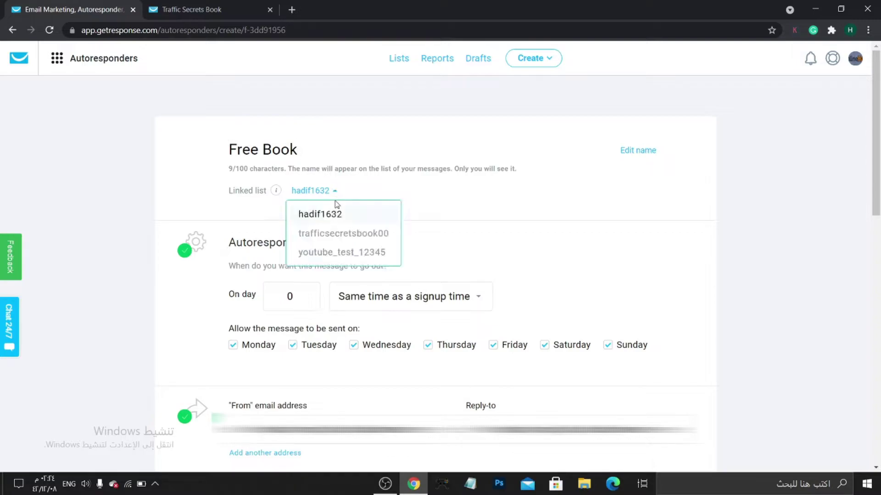
click(378, 255)
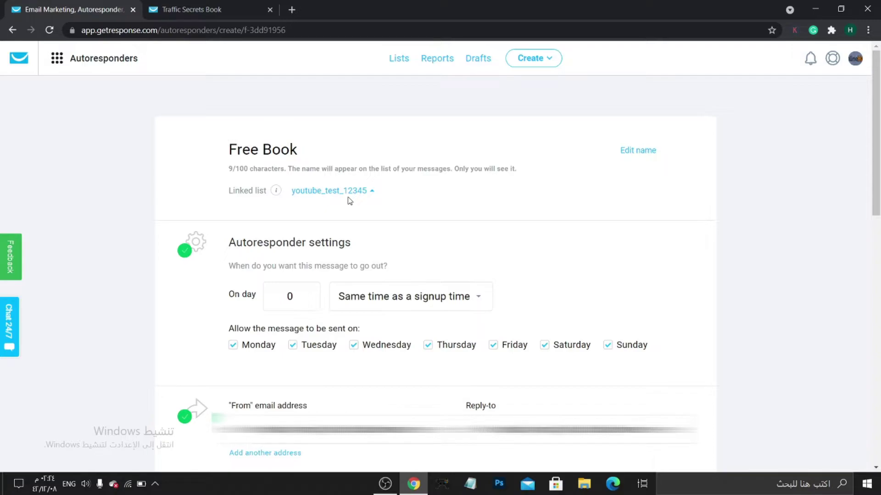
click(361, 192)
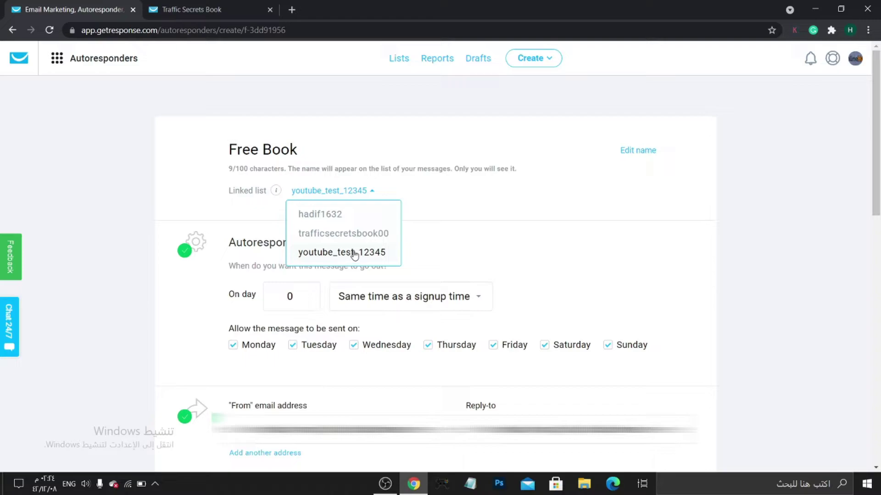
click(374, 257)
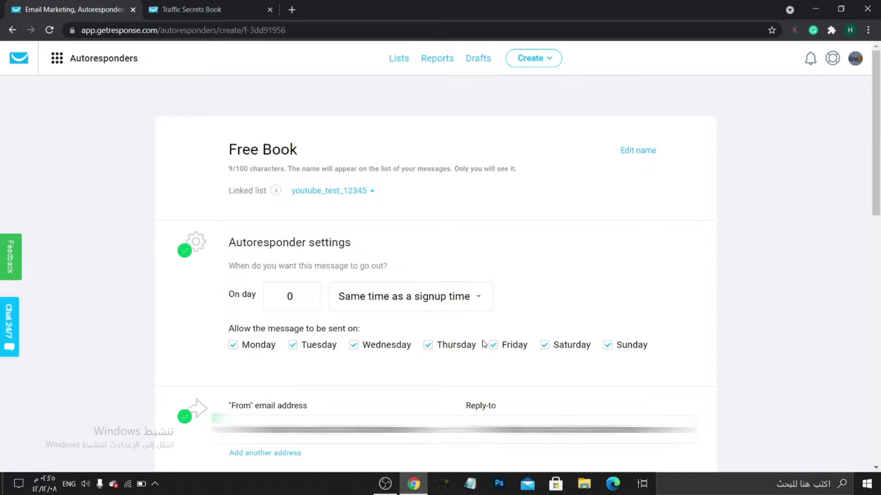
click(616, 352)
click(616, 352)
click(551, 357)
click(617, 350)
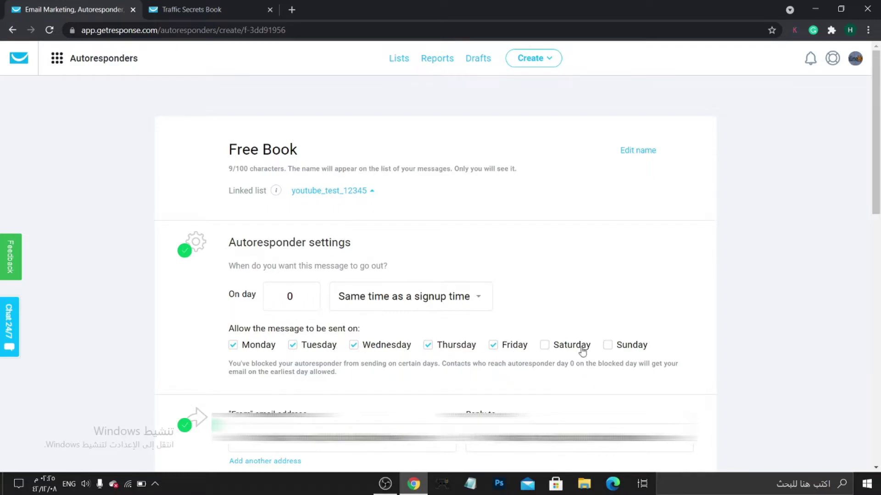
click(565, 349)
click(629, 346)
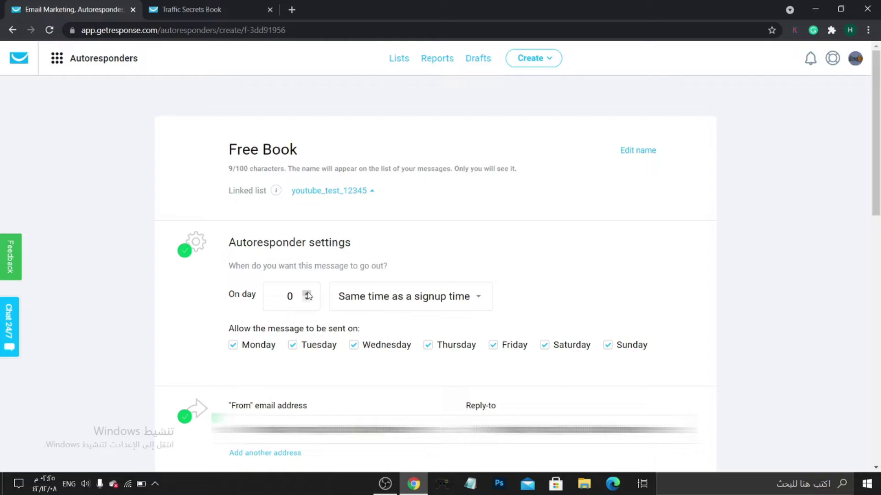
Try the send-day and exact-time settings, leaving the send time at 05:00.
click(307, 294)
click(307, 294)
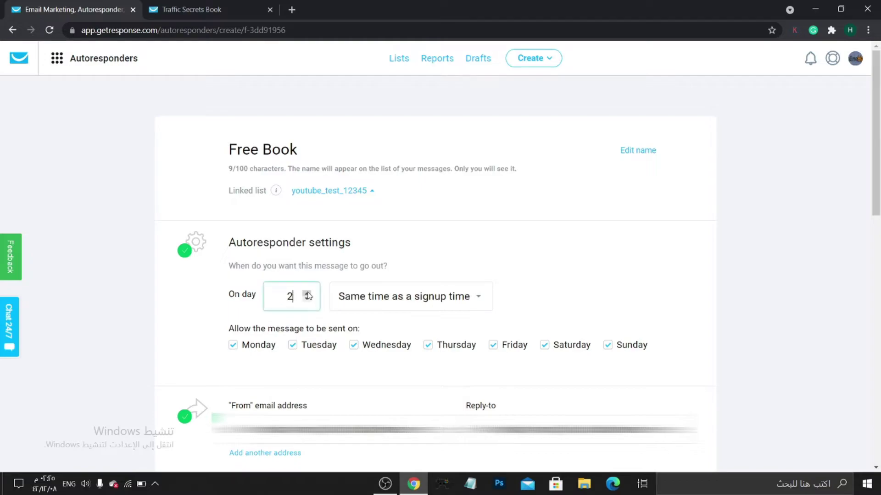
click(464, 295)
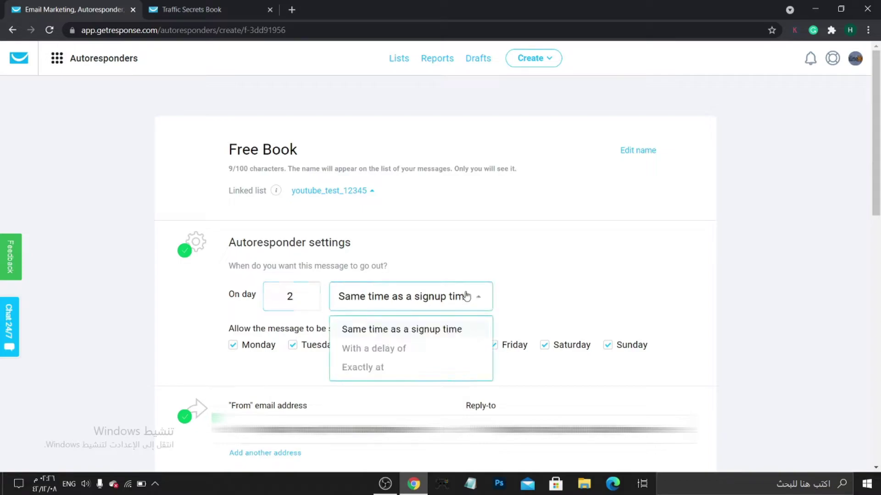
click(368, 371)
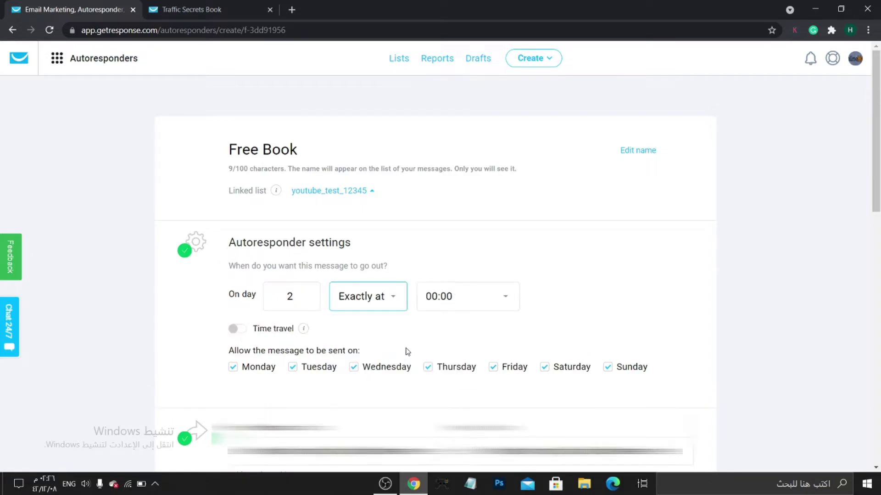
click(294, 296)
click(466, 297)
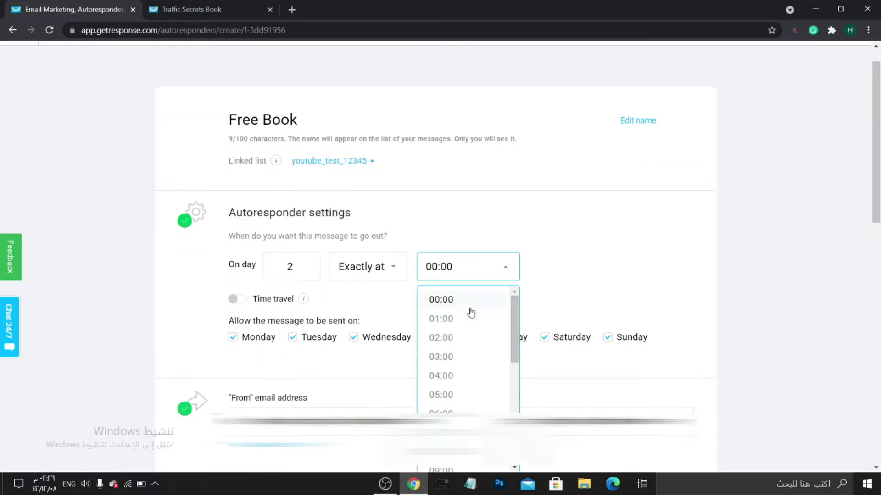
click(466, 343)
click(466, 283)
click(443, 395)
click(453, 279)
scroll(455, 376, down, 2)
scroll(454, 362, down, 3)
scroll(447, 321, up, 4)
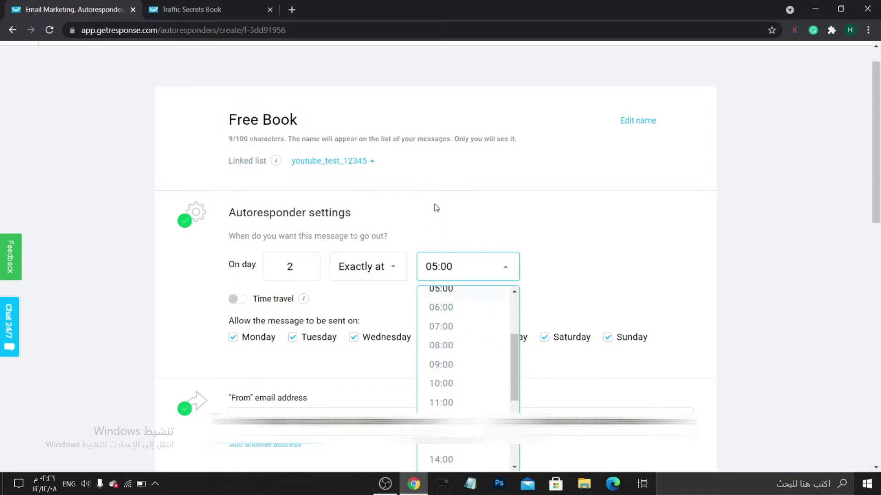
click(435, 207)
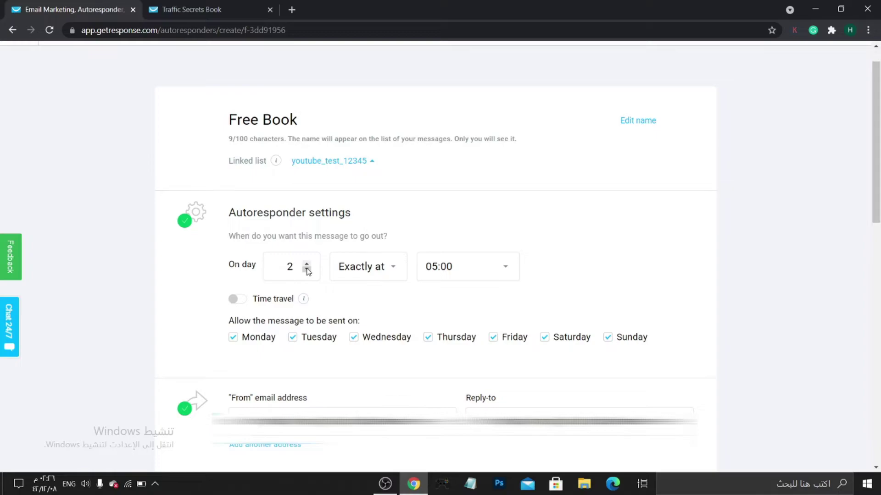
Set the send day to 0 and the timing to 'Same time as a signup time'.
click(307, 271)
click(307, 272)
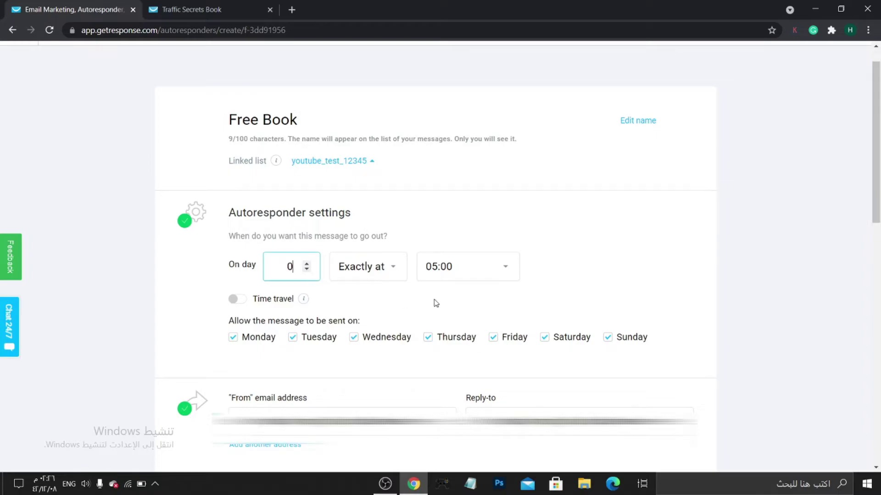
click(391, 270)
click(386, 300)
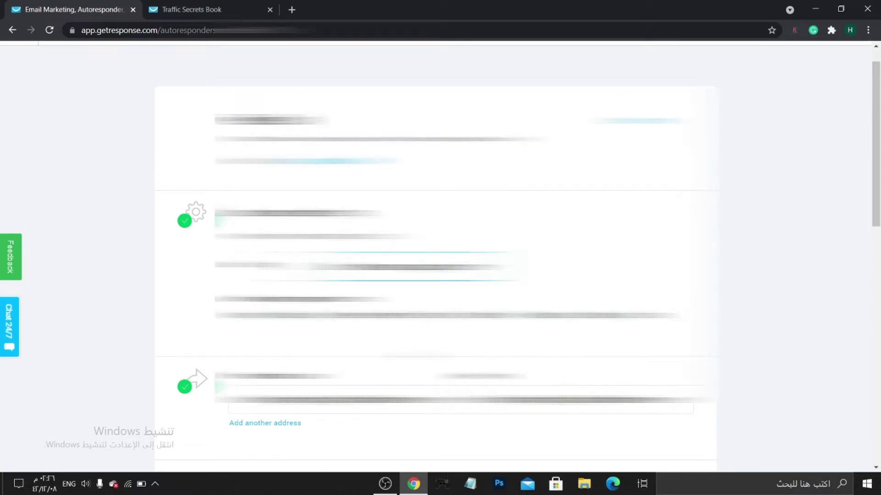
scroll(416, 355, down, 9)
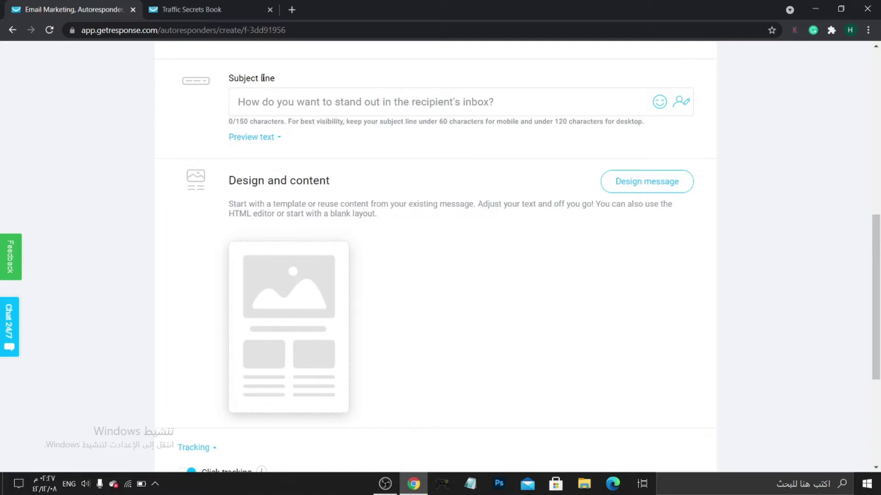
click(322, 106)
click(239, 123)
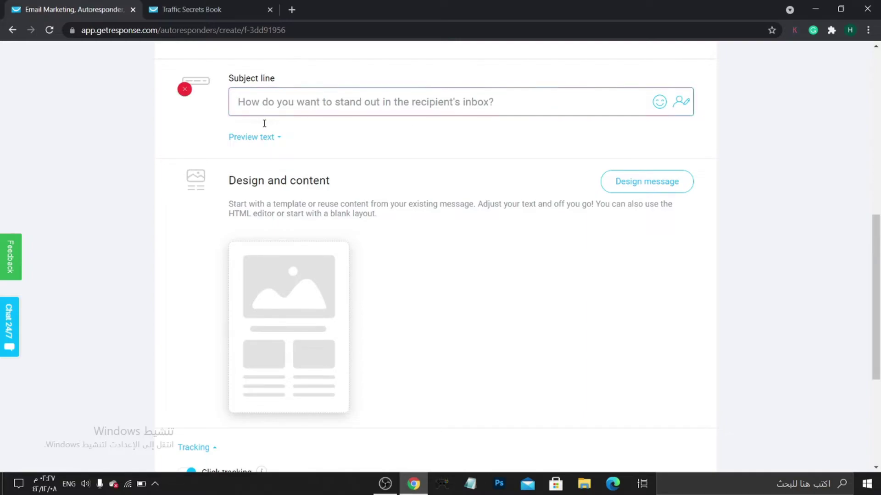
click(256, 140)
click(256, 140)
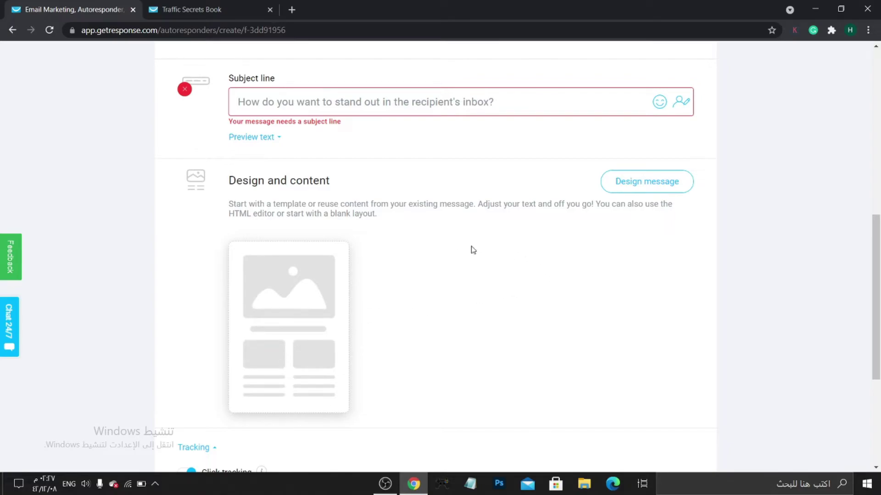
click(678, 192)
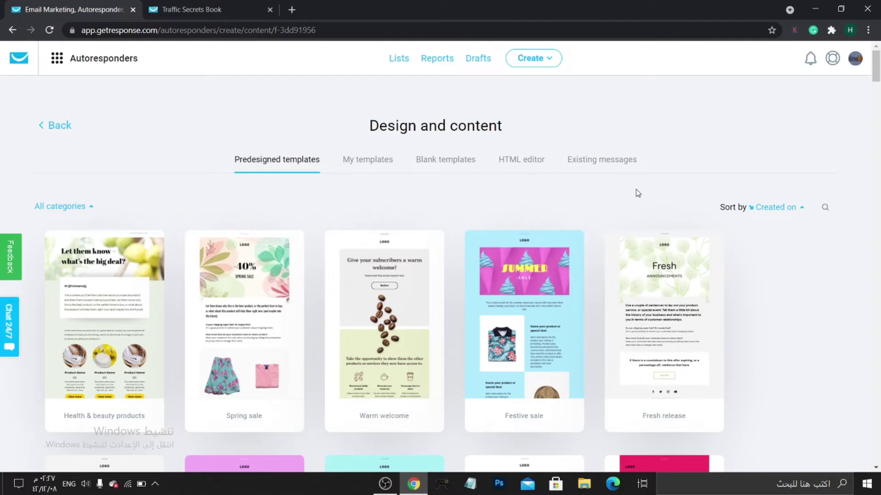
Browse the predesigned templates and start the email from the Blank template.
scroll(605, 220, down, 4)
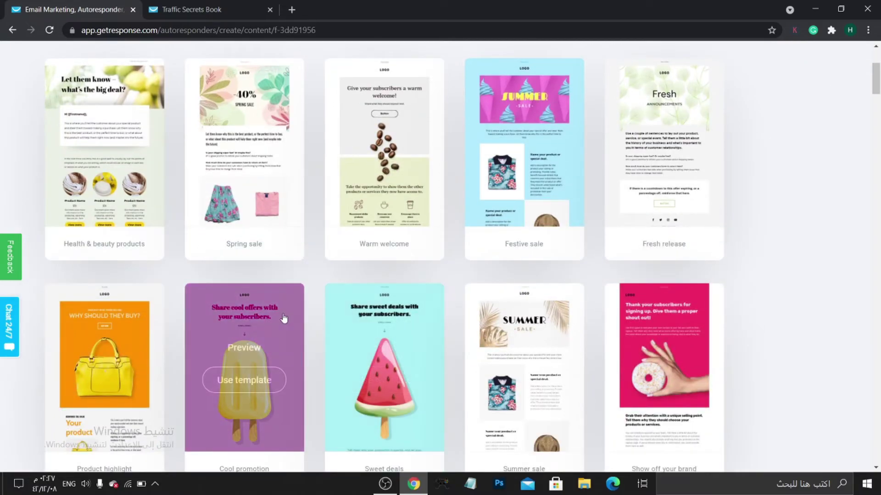
scroll(322, 318, down, 4)
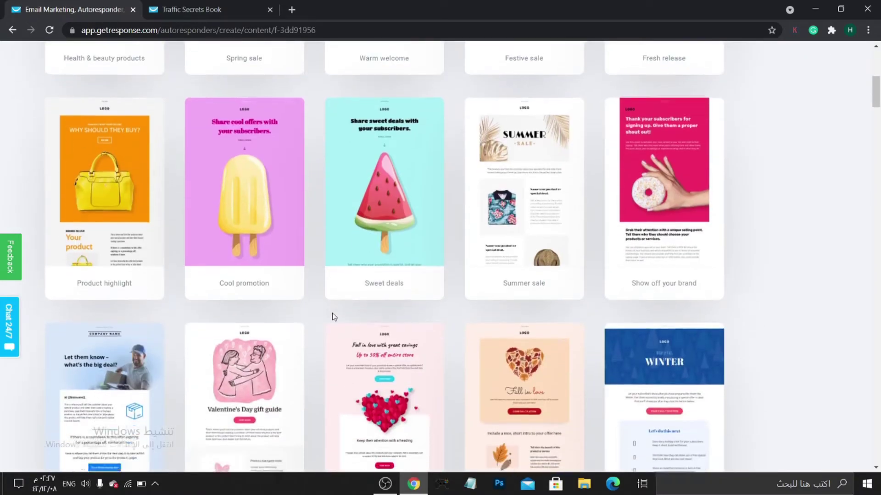
scroll(330, 316, down, 4)
scroll(339, 321, down, 1)
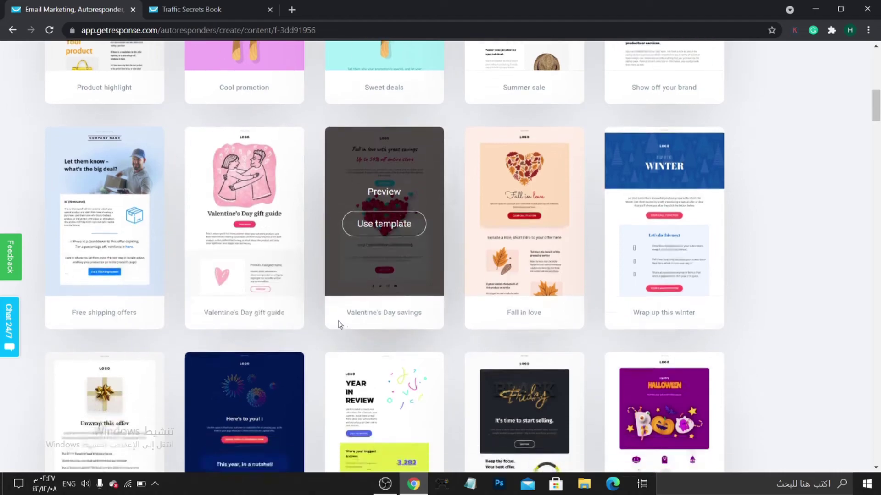
scroll(339, 319, up, 10)
scroll(362, 298, up, 1)
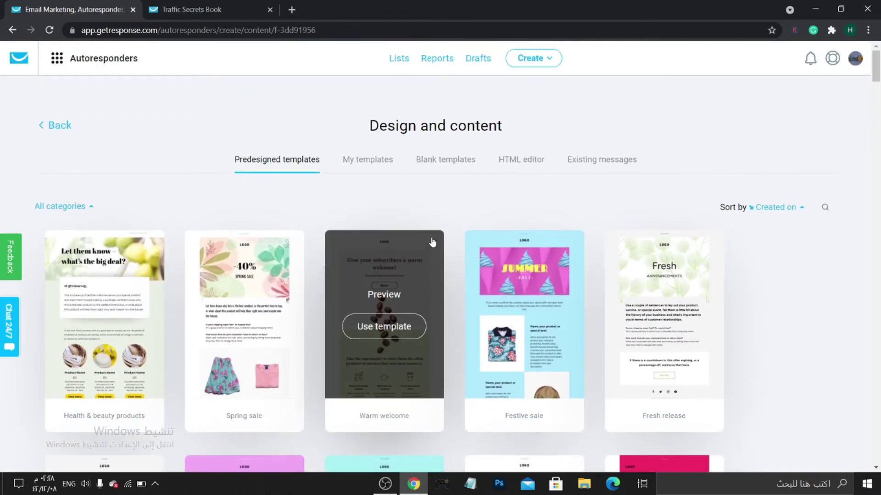
click(440, 164)
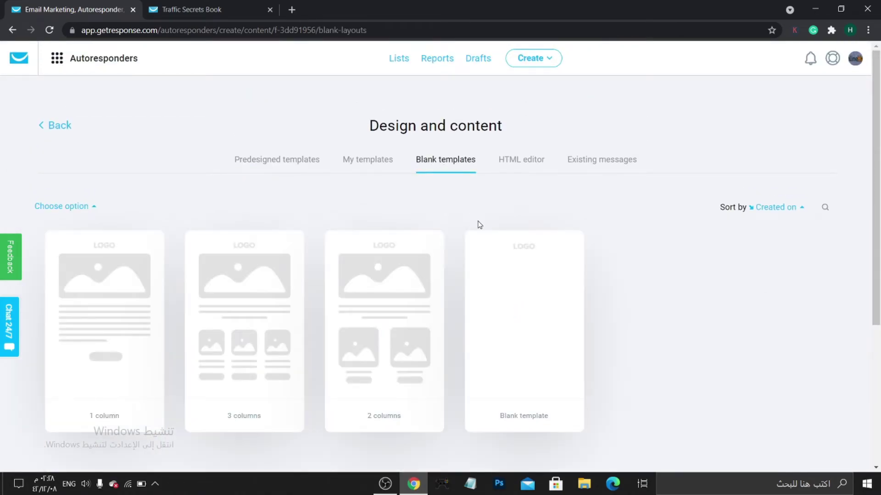
mouse_move(565, 358)
mouse_move(277, 330)
click(521, 329)
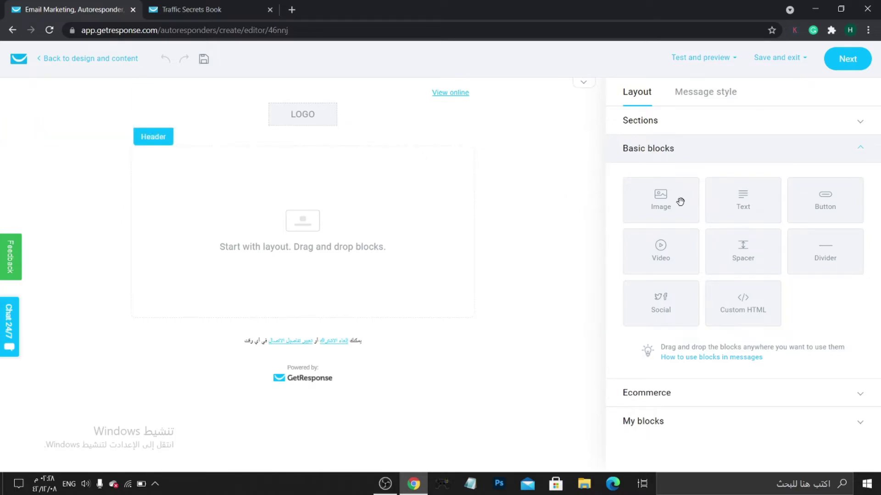
Switch off 'Show View online link' and 'Show logo' in the header's message style.
click(326, 123)
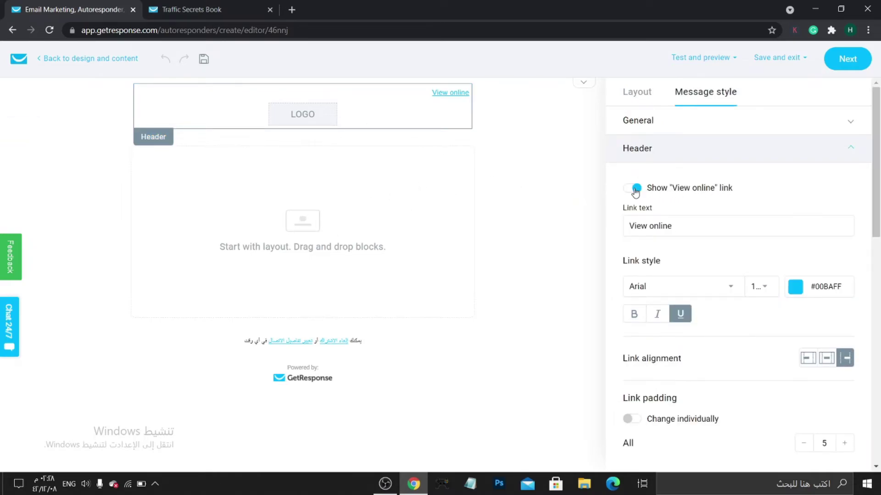
click(635, 189)
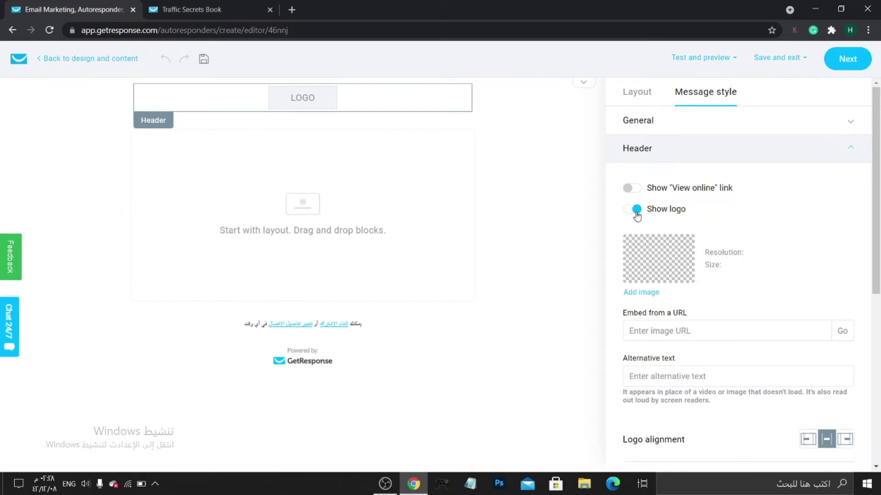
click(637, 210)
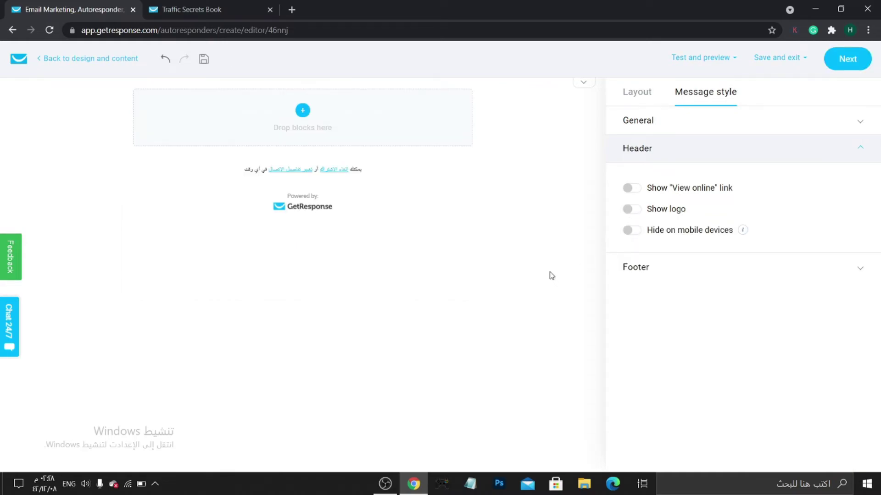
click(523, 262)
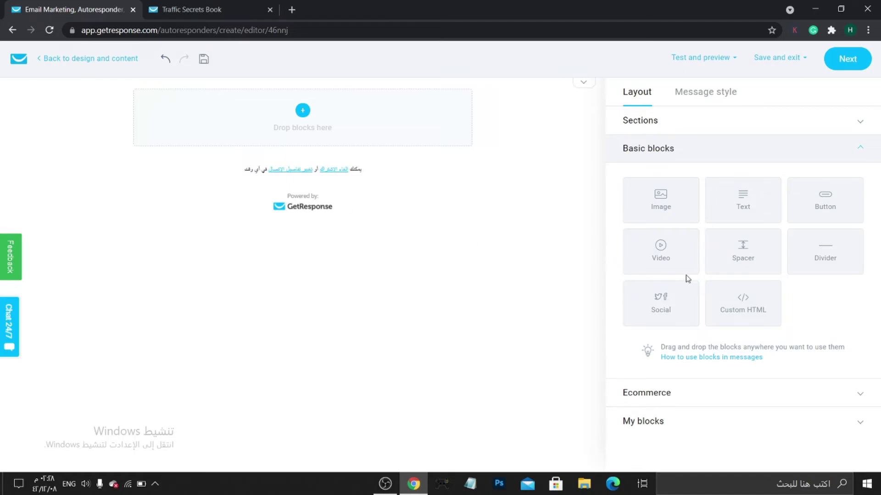
Add a Text block with placeholder text and set it to font size 20.
drag(749, 204, 672, 224)
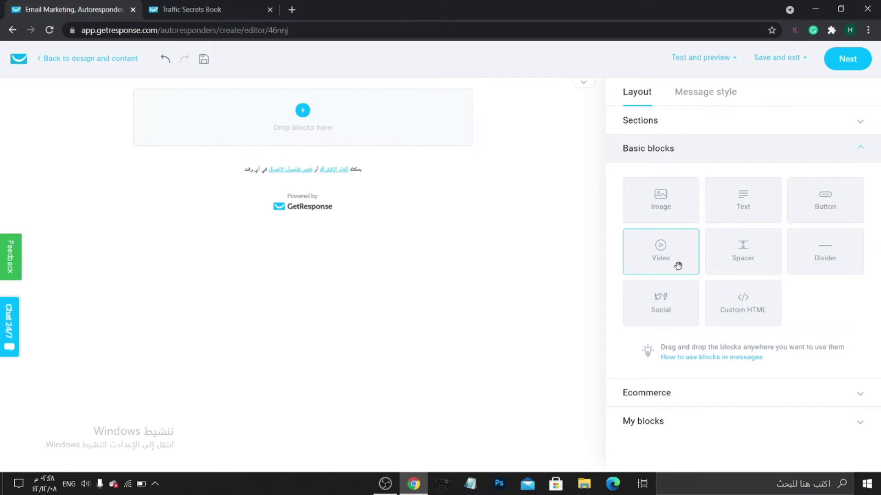
drag(758, 211, 338, 160)
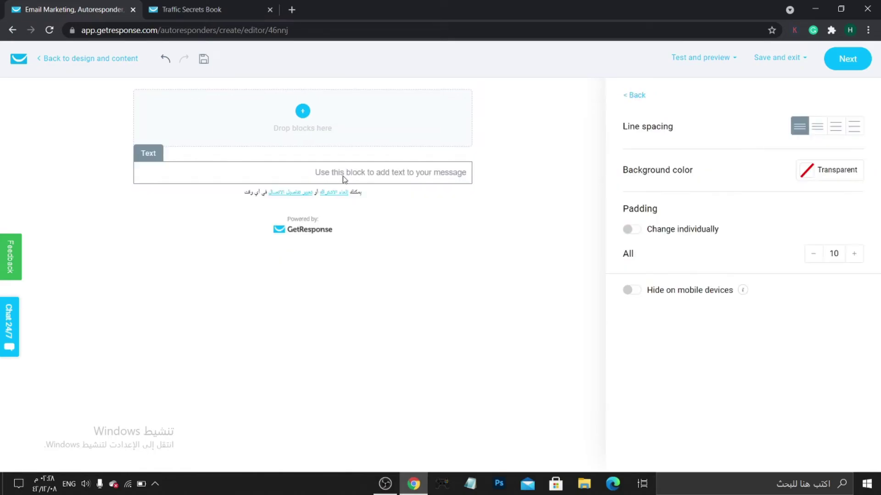
click(390, 174)
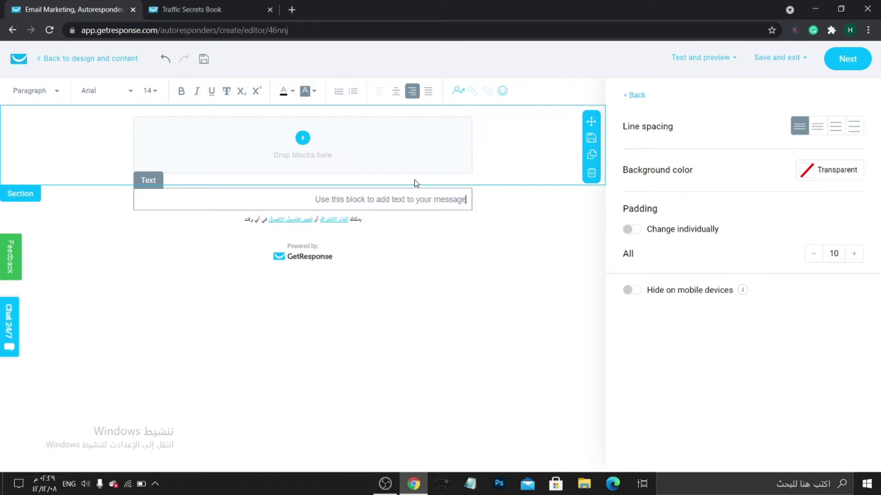
text(dsnjnsdfjsdfndfsnfjdnfjdnsfjnfjndjsnfndfjf)
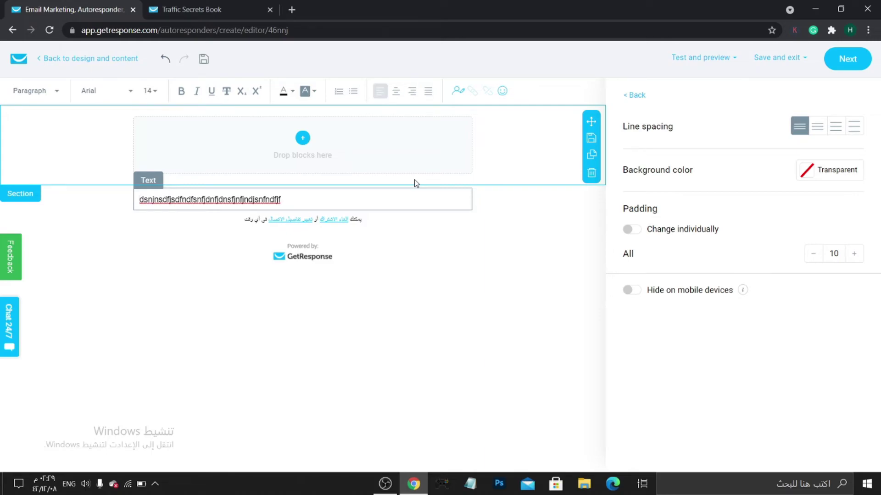
double_click(301, 199)
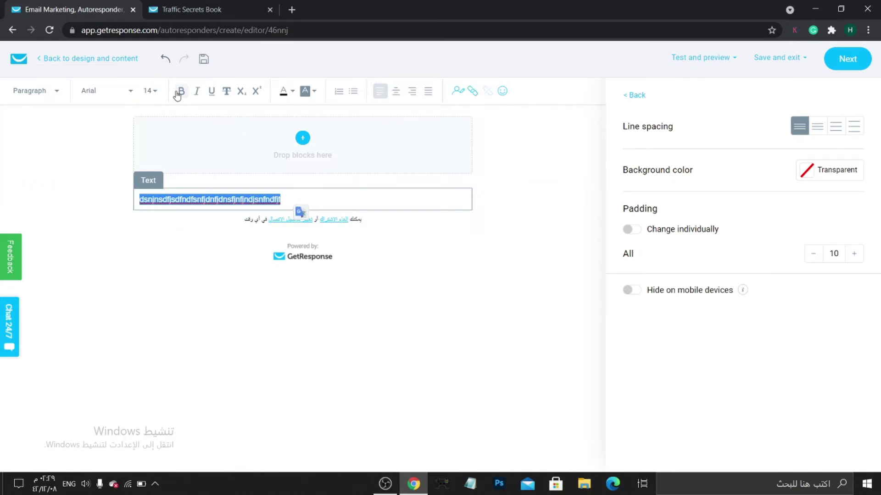
click(150, 90)
click(154, 245)
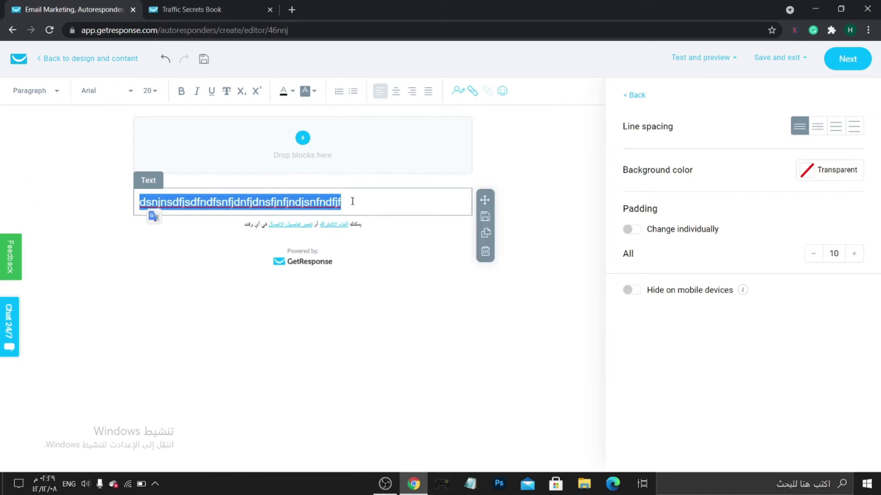
Center the text and add a 'Sign Up For Free' line above it with blank lines.
click(396, 91)
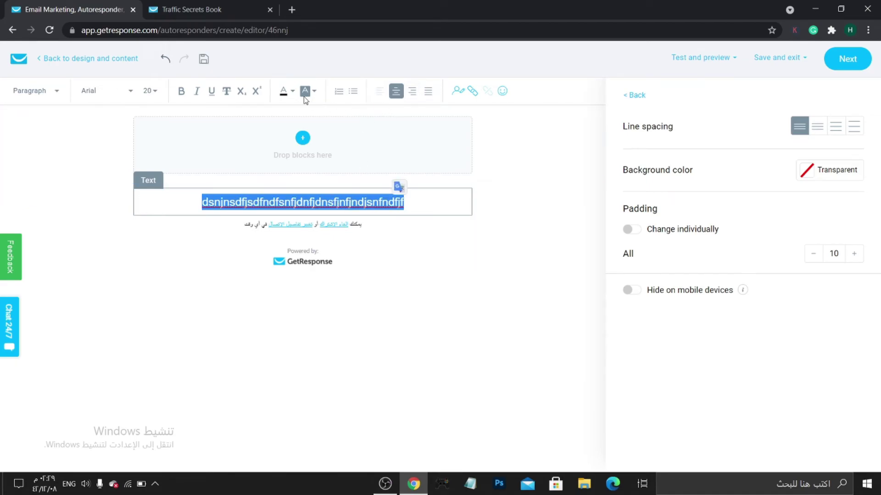
click(427, 201)
key(Return)
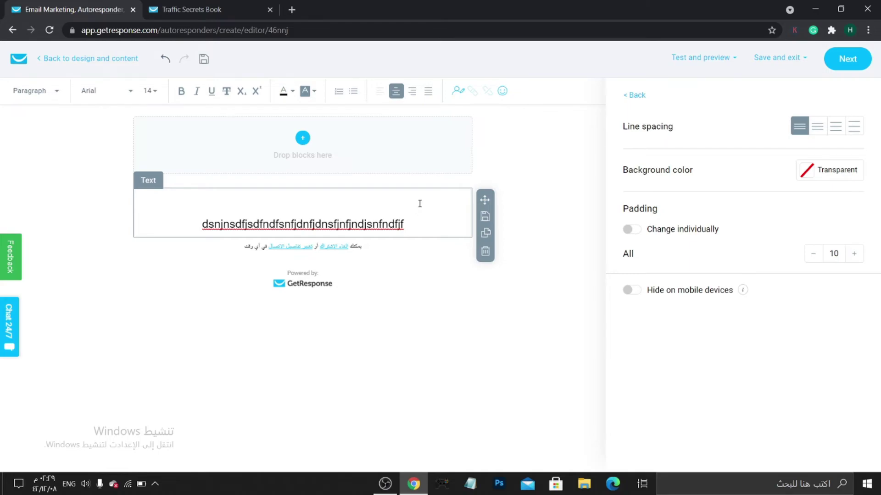
key(Return)
key(Return)
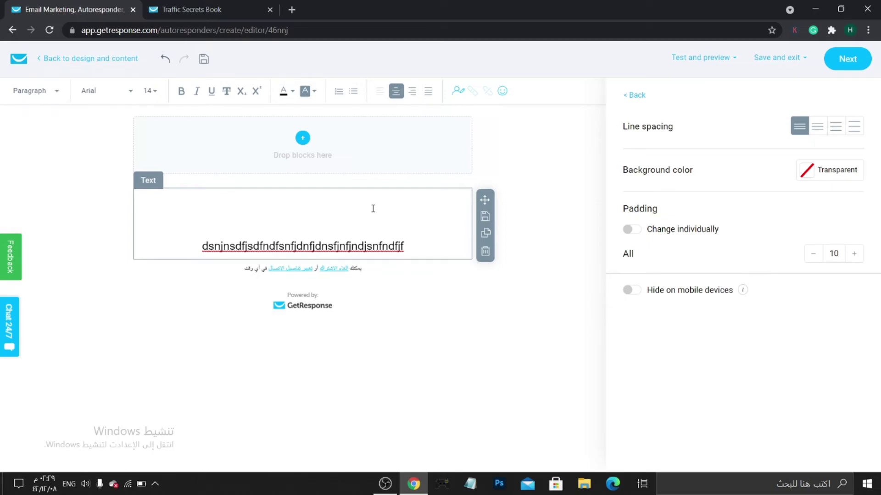
key(BackSpace)
text(Sign Up For Free)
key(Home)
Link the 'Sign Up For Free' line to the saved trafficsecrets.com affiliate web address.
triple_click(316, 207)
drag(268, 219, 289, 204)
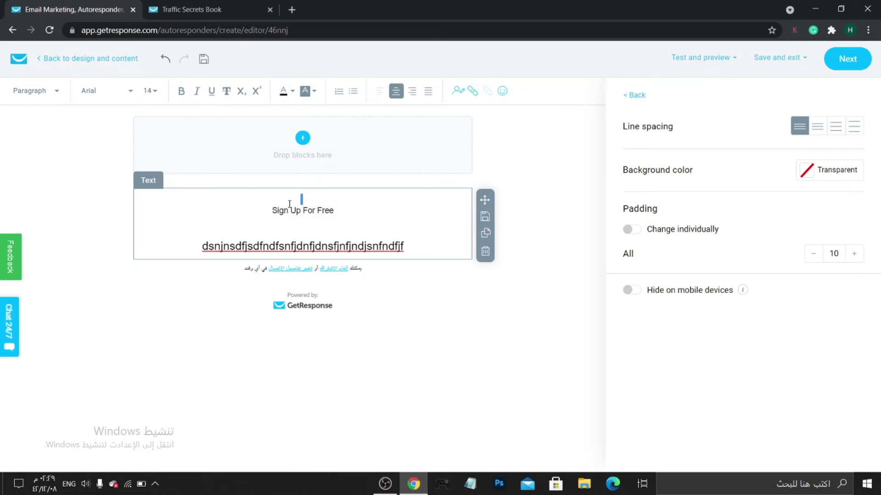
triple_click(289, 204)
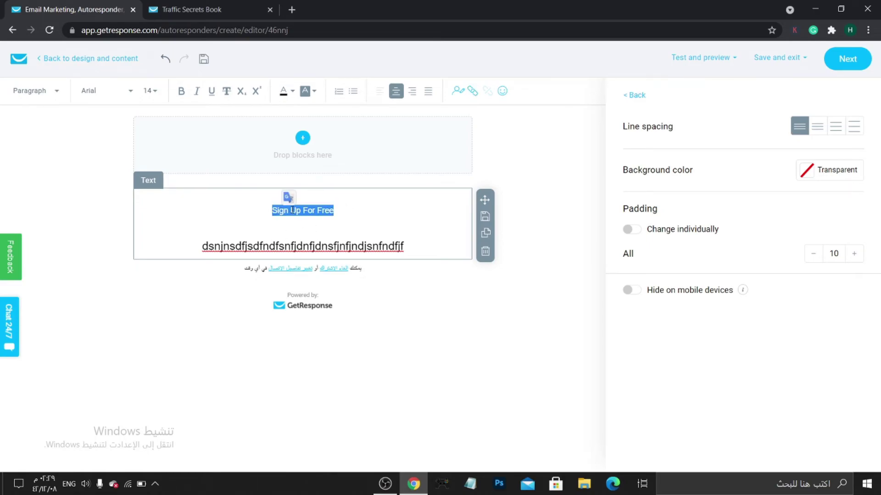
click(472, 94)
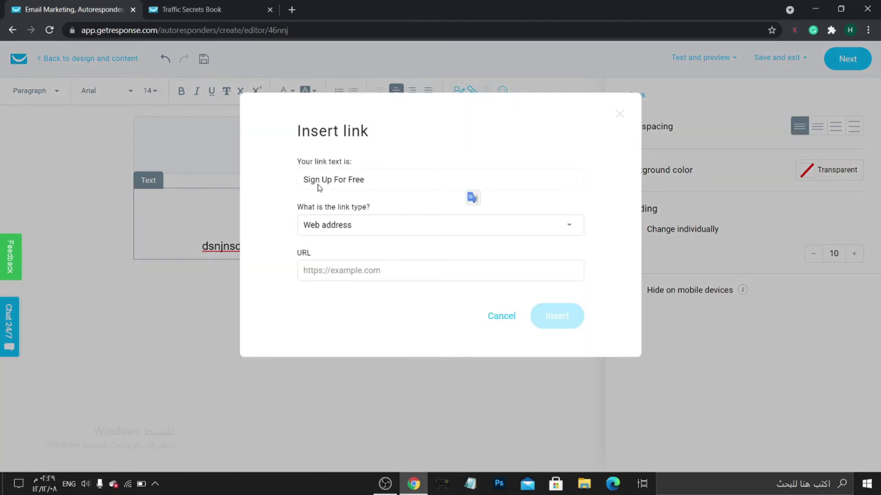
click(338, 271)
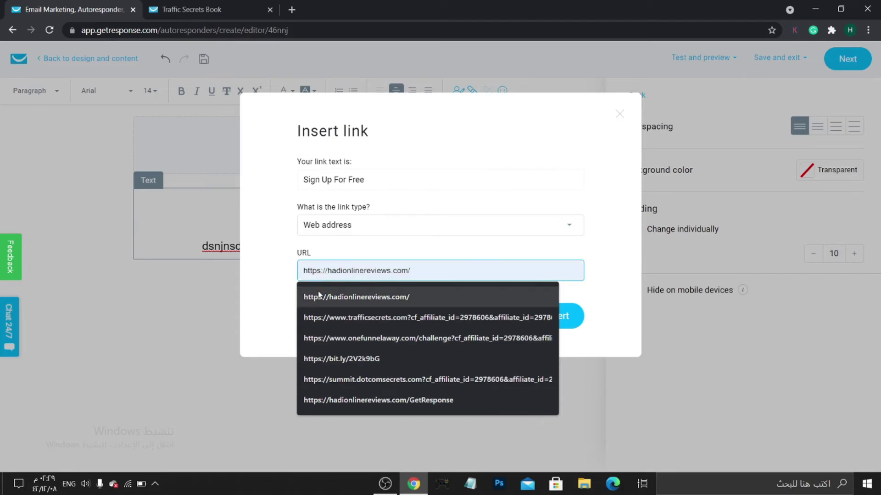
click(339, 317)
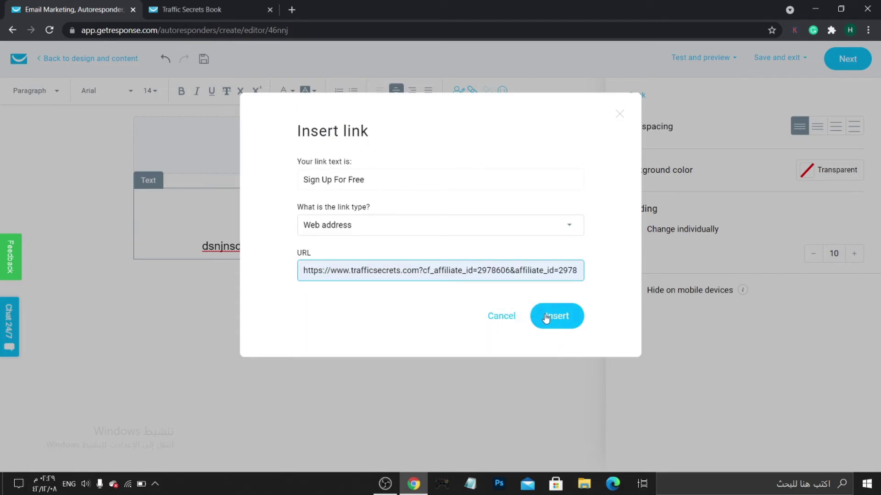
click(546, 318)
click(429, 305)
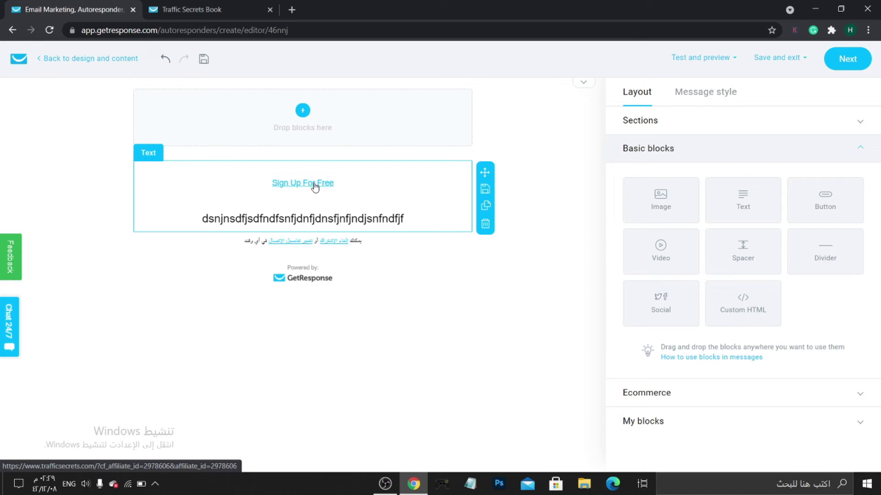
Continue to the final settings and save and publish the Free Book autoresponder.
click(850, 62)
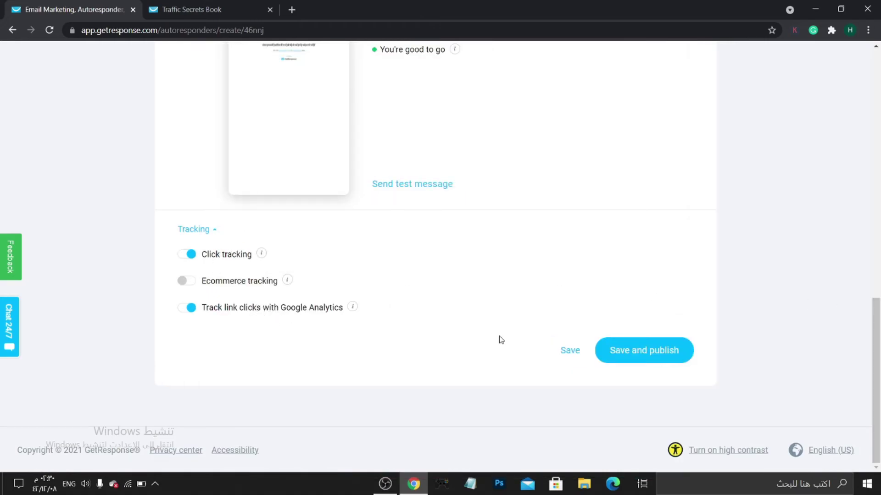
click(634, 354)
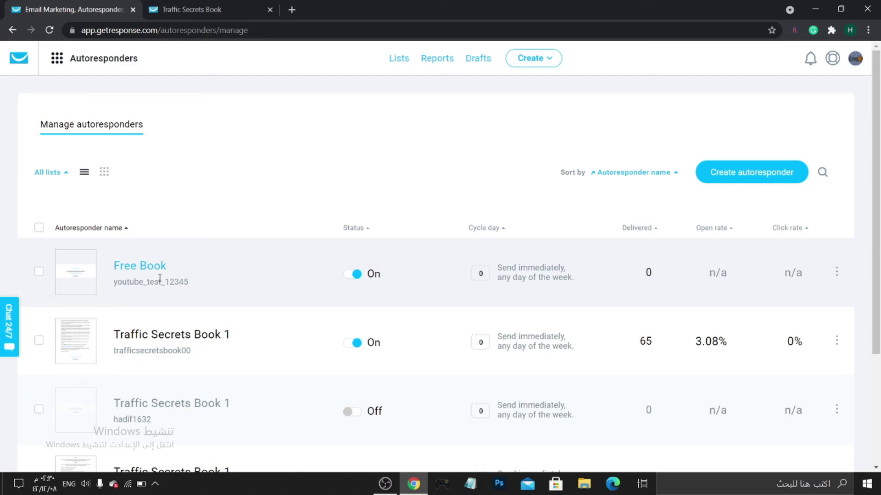
Switch to the Traffic Secrets Book landing page at trafficsecretsbook.gr8.com.
click(221, 7)
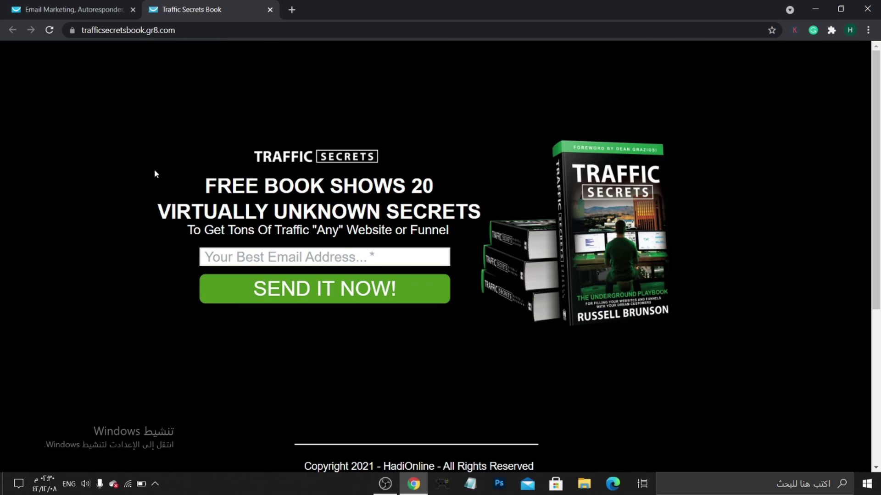
Submit a test e-mail address through the Traffic Secrets landing page sign-up form.
click(399, 257)
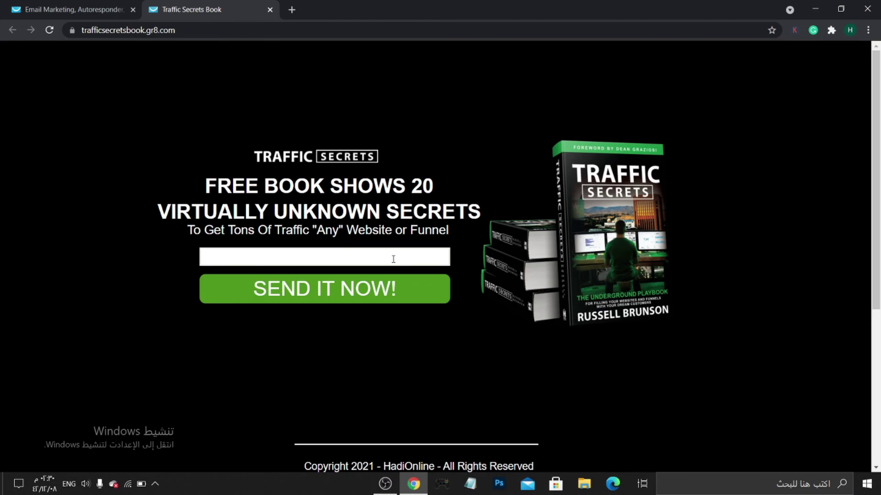
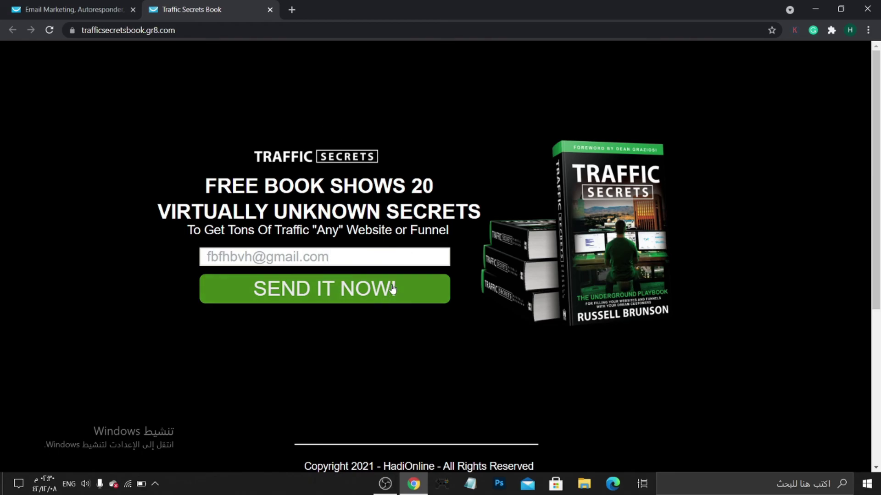
key(Return)
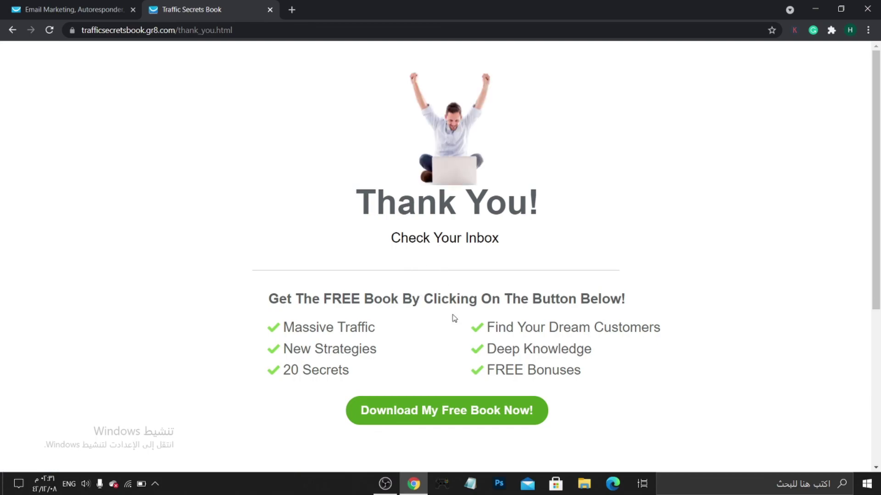
Open the free book download offer from the thank-you page, then return to GetResponse.
scroll(454, 319, down, 1)
click(468, 364)
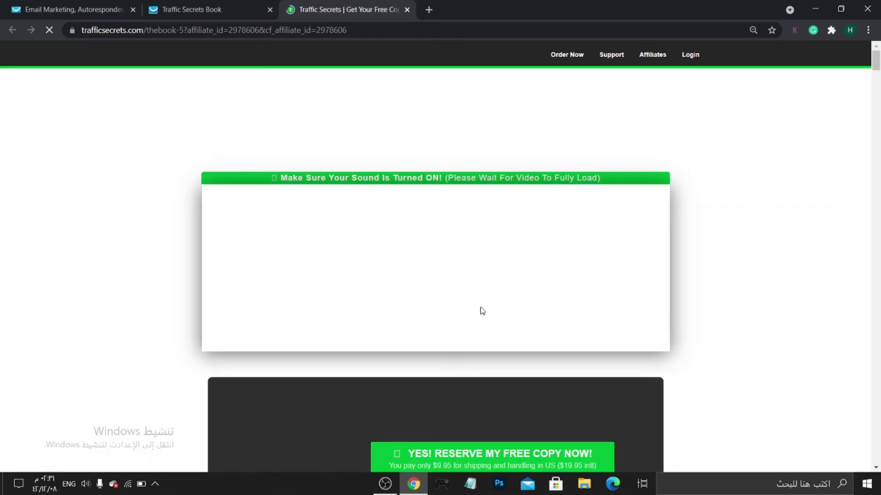
click(92, 9)
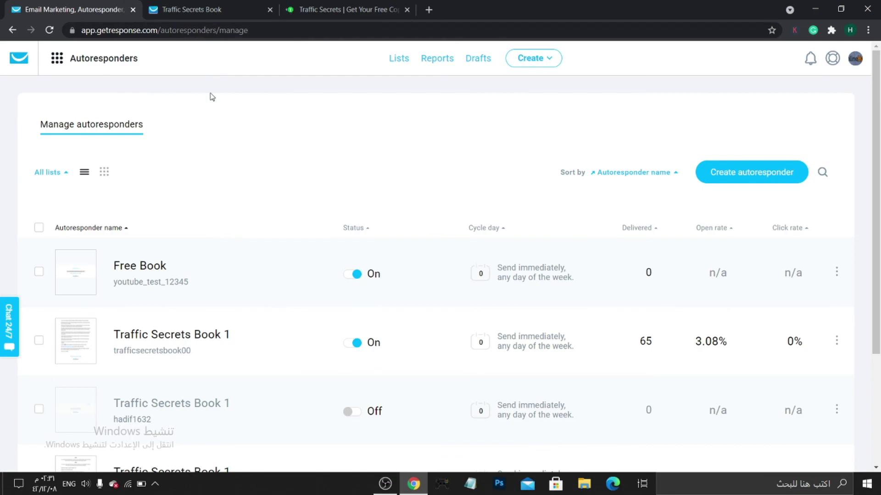
Go to the dashboard and check contacts: 147 total, youtube_test_12345 still 0 new.
click(17, 60)
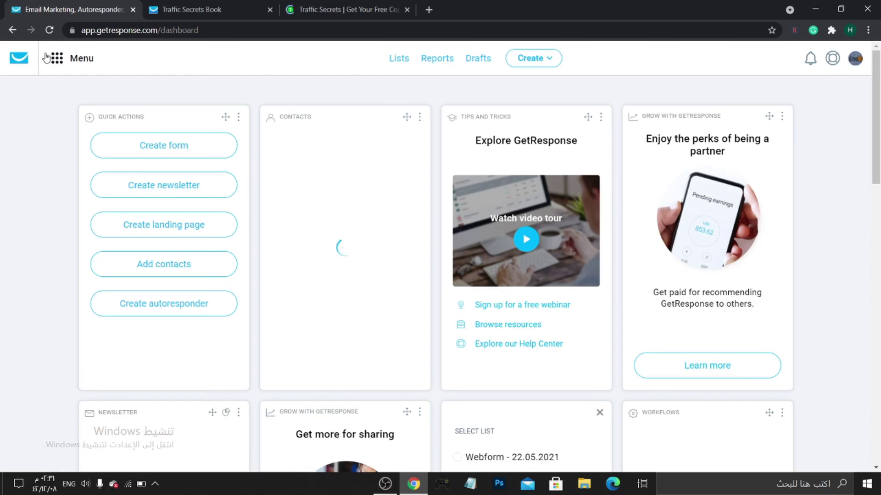
click(57, 57)
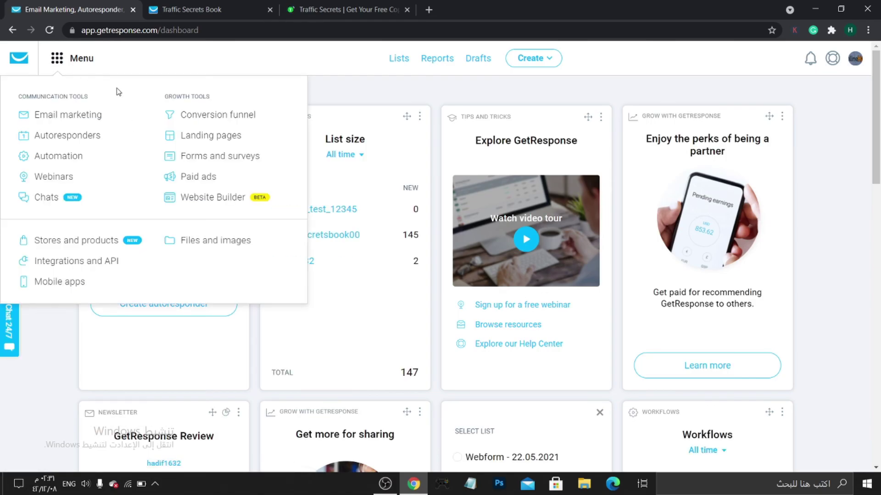
click(398, 95)
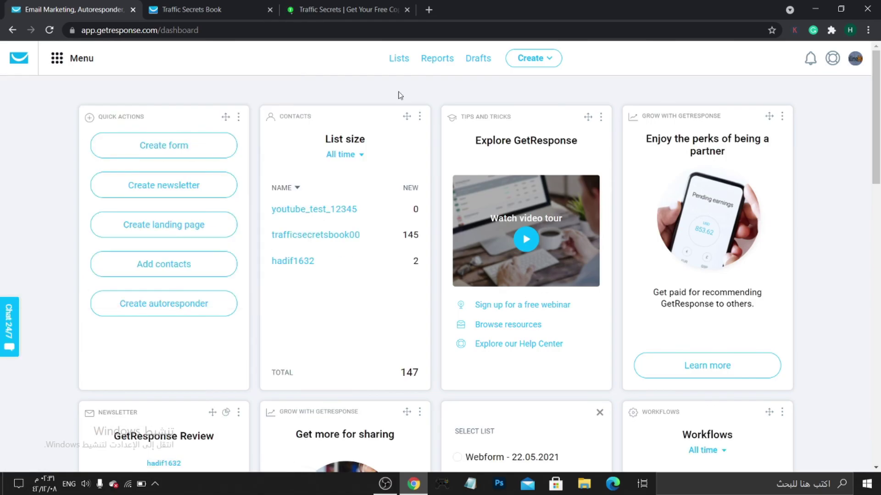